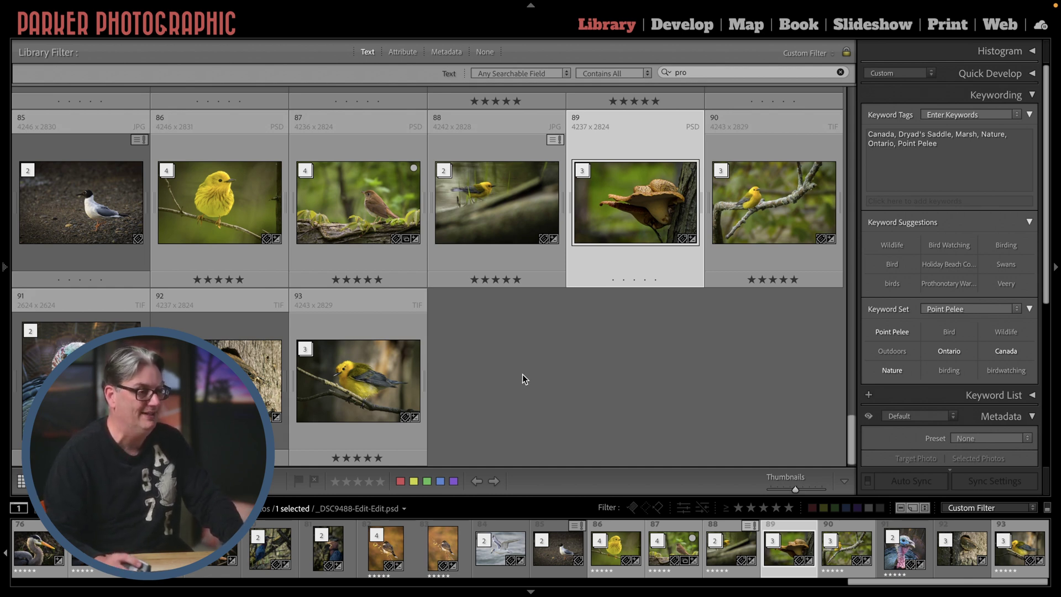
Open the application's Performance preferences and move their window clear of the photo grid.
{"action": "key", "text": "super+comma"}
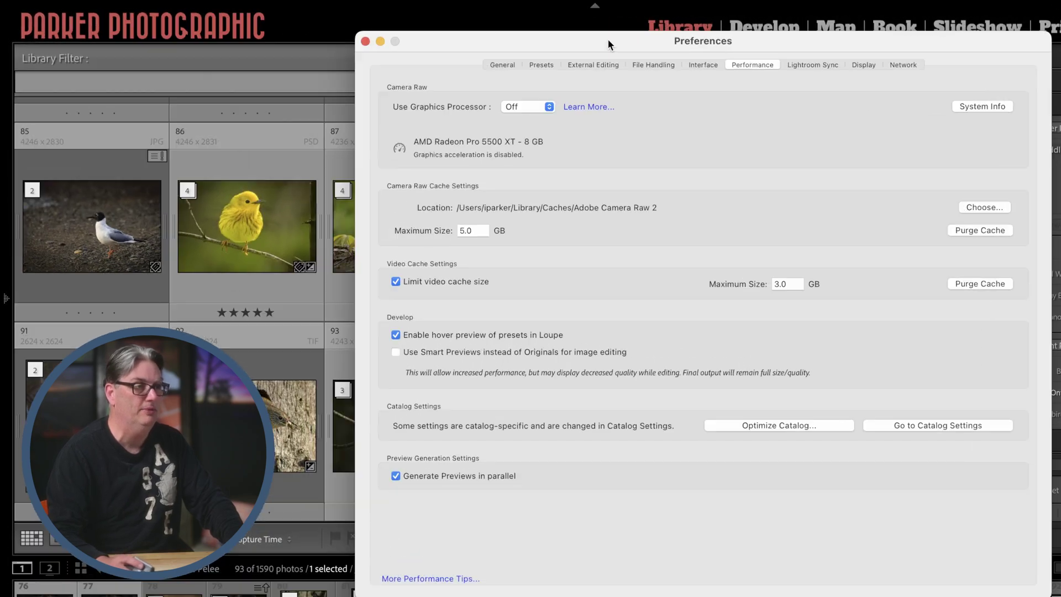
{"action": "left_click_drag", "start_coordinate": [608, 39], "coordinate": [738, 13]}
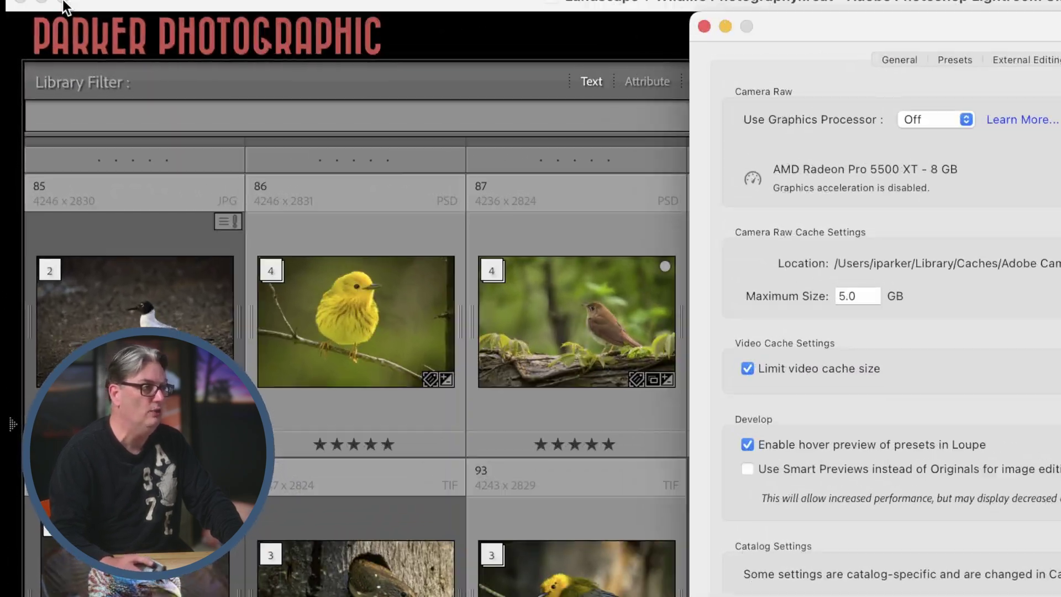
{"action": "mouse_move", "coordinate": [92, 4]}
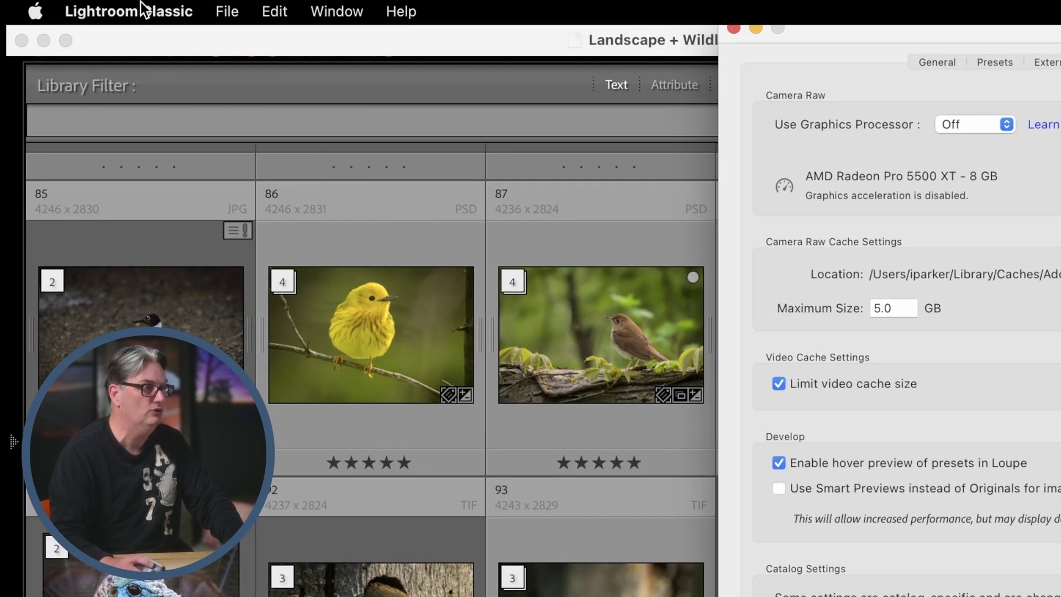
{"action": "left_click", "coordinate": [140, 3]}
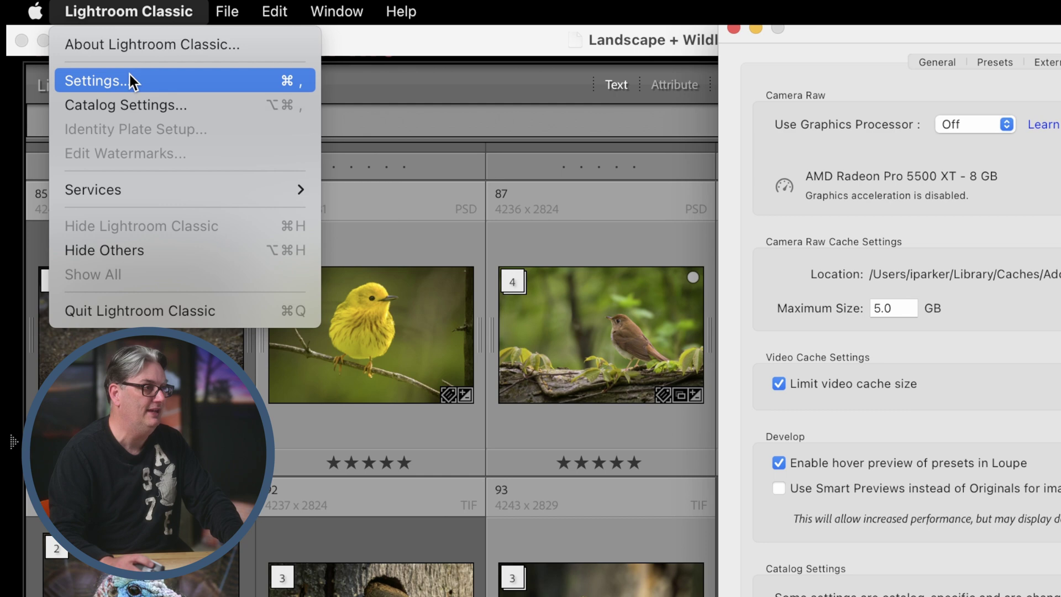
{"action": "mouse_move", "coordinate": [236, 11]}
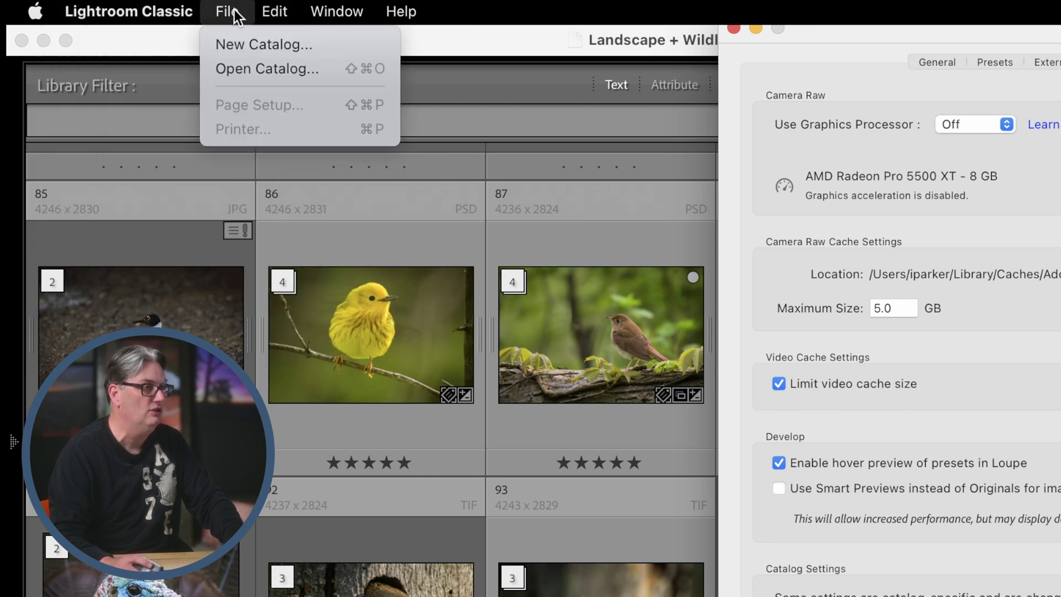
{"action": "mouse_move", "coordinate": [166, 11]}
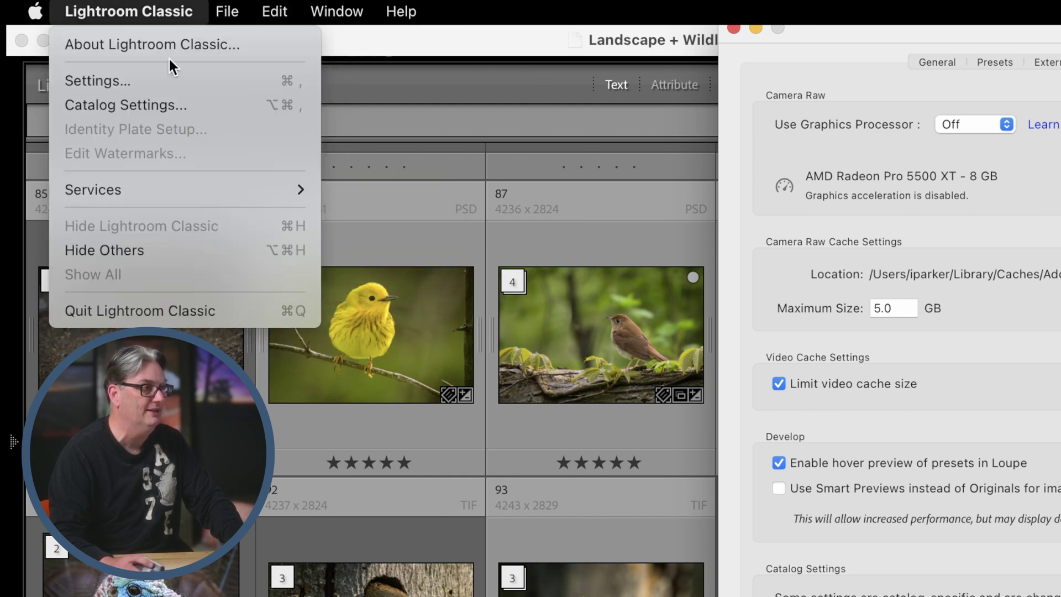
{"action": "left_click", "coordinate": [294, 85]}
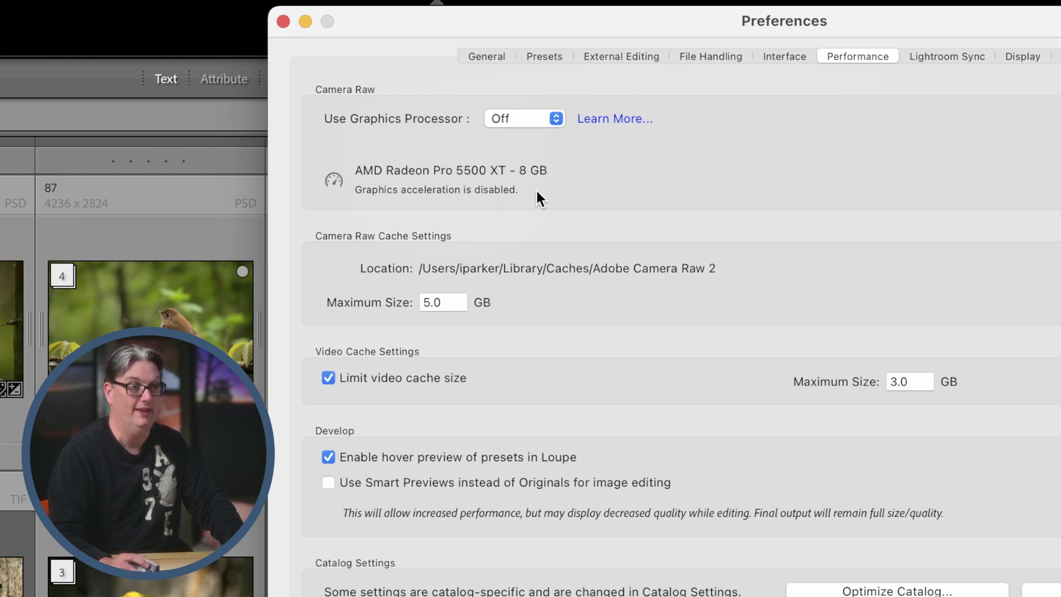
Try the Auto option for graphics processor use, and switch it back to Off.
{"action": "left_click", "coordinate": [526, 120]}
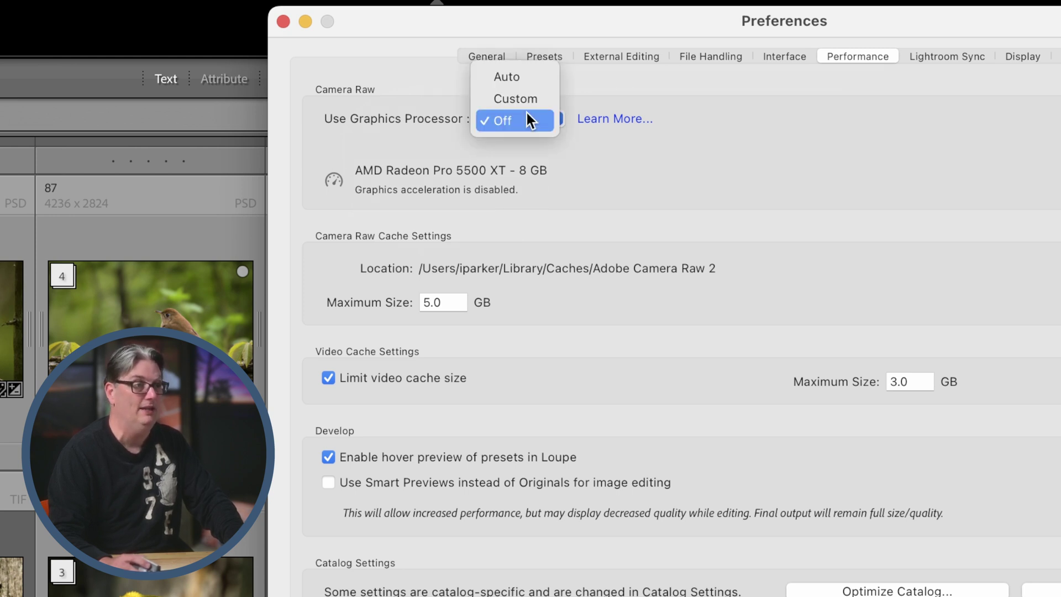
{"action": "left_click", "coordinate": [526, 83]}
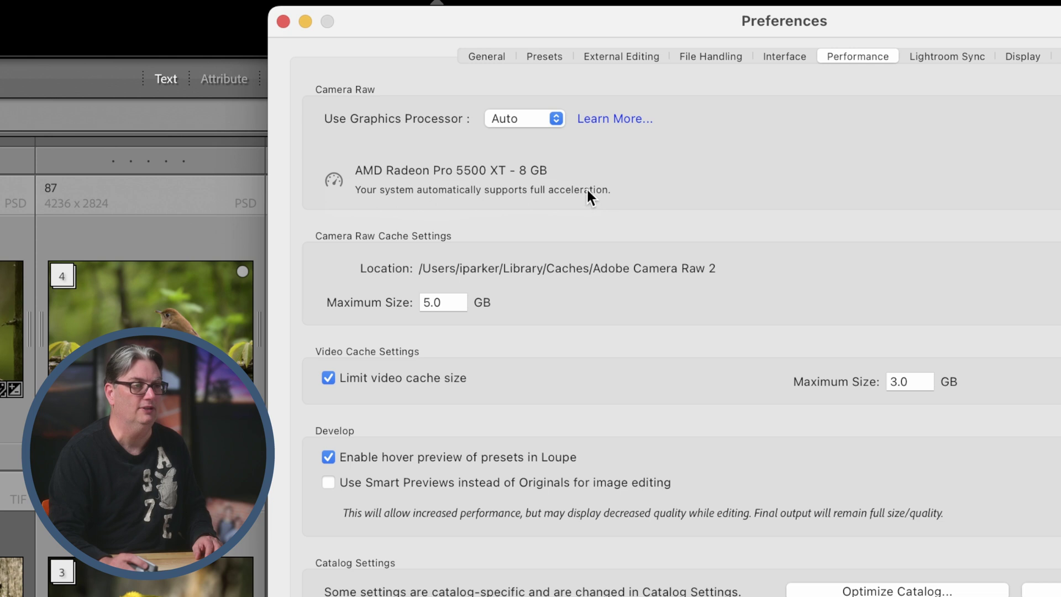
{"action": "left_click", "coordinate": [523, 119]}
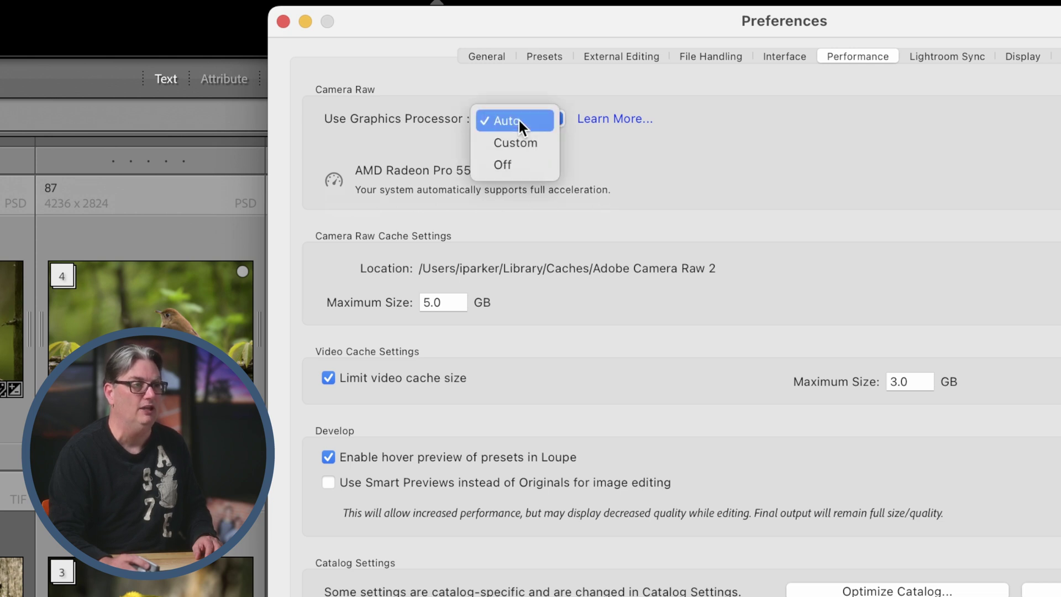
{"action": "left_click", "coordinate": [525, 164]}
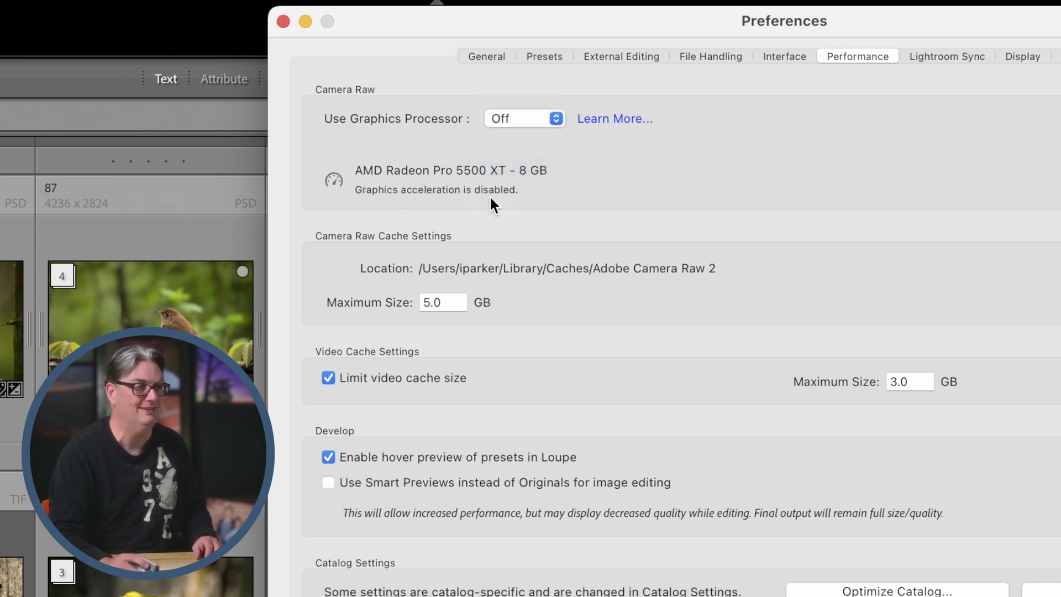
Set graphics processor use to Custom and enable the GPU for image processing and for export.
{"action": "left_click", "coordinate": [520, 118]}
{"action": "left_click", "coordinate": [522, 99]}
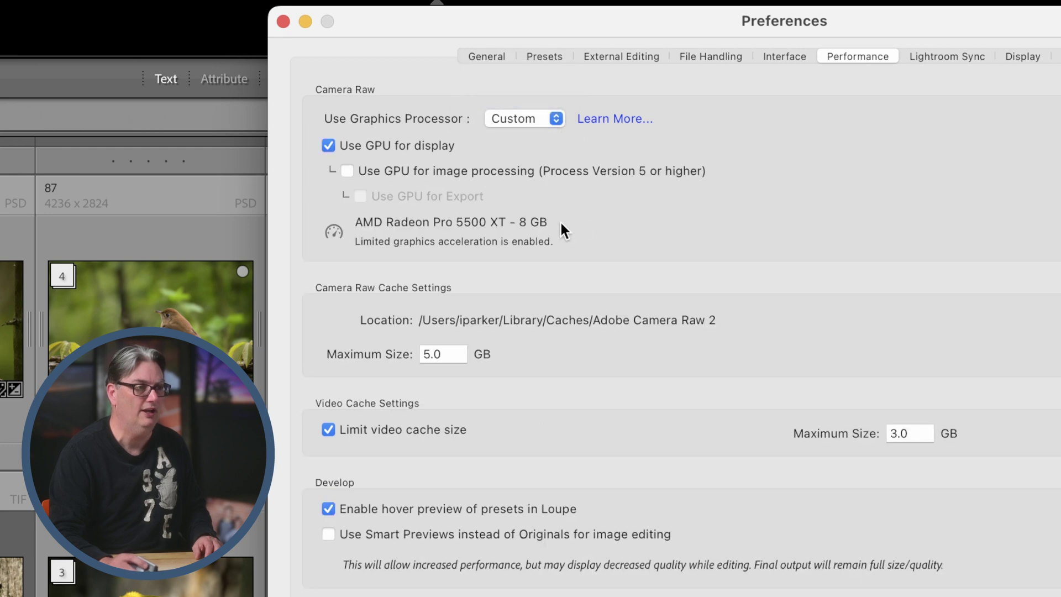
{"action": "left_click", "coordinate": [347, 171]}
{"action": "left_click", "coordinate": [360, 195]}
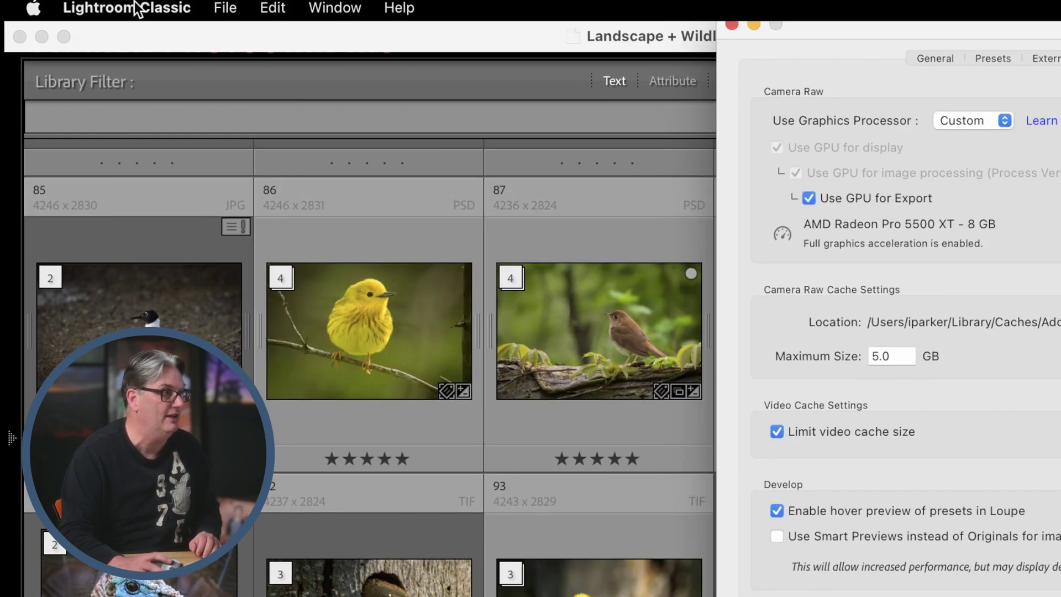
Open the catalog settings, and open the Camera Raw cache's maximum size for editing in the preferences.
{"action": "left_click", "coordinate": [133, 8]}
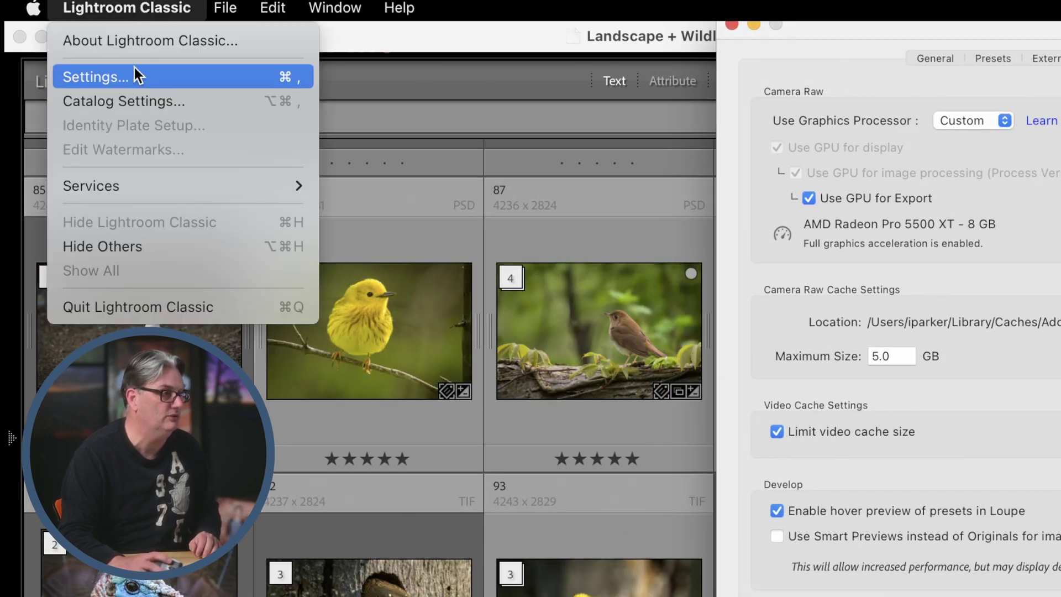
{"action": "left_click", "coordinate": [141, 101]}
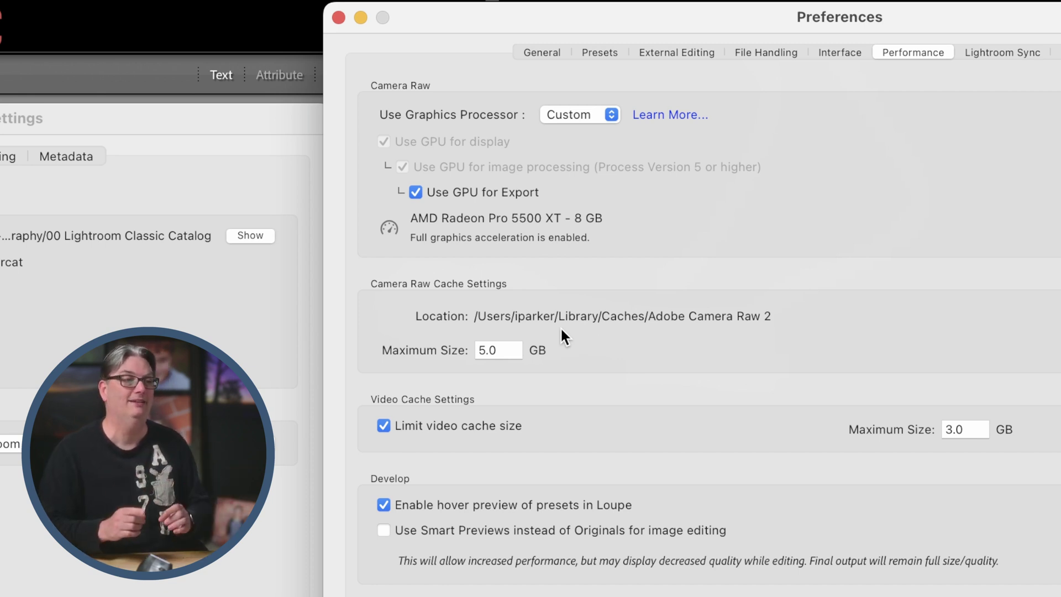
{"action": "left_click", "coordinate": [504, 348]}
{"action": "left_click", "coordinate": [490, 349]}
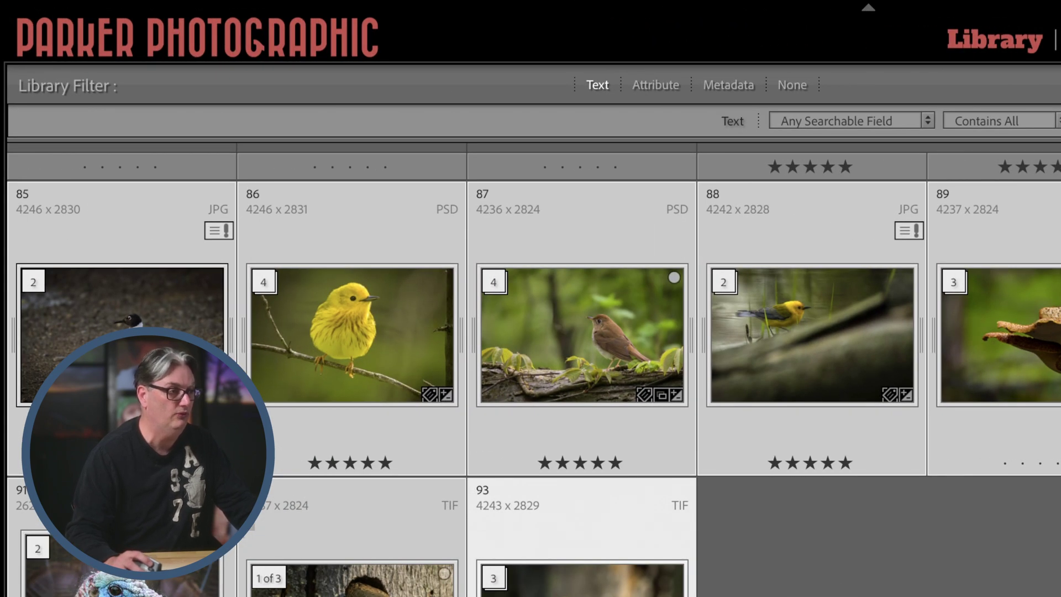
Build Smart Previews for the selected photos.
{"action": "left_click", "coordinate": [322, 12]}
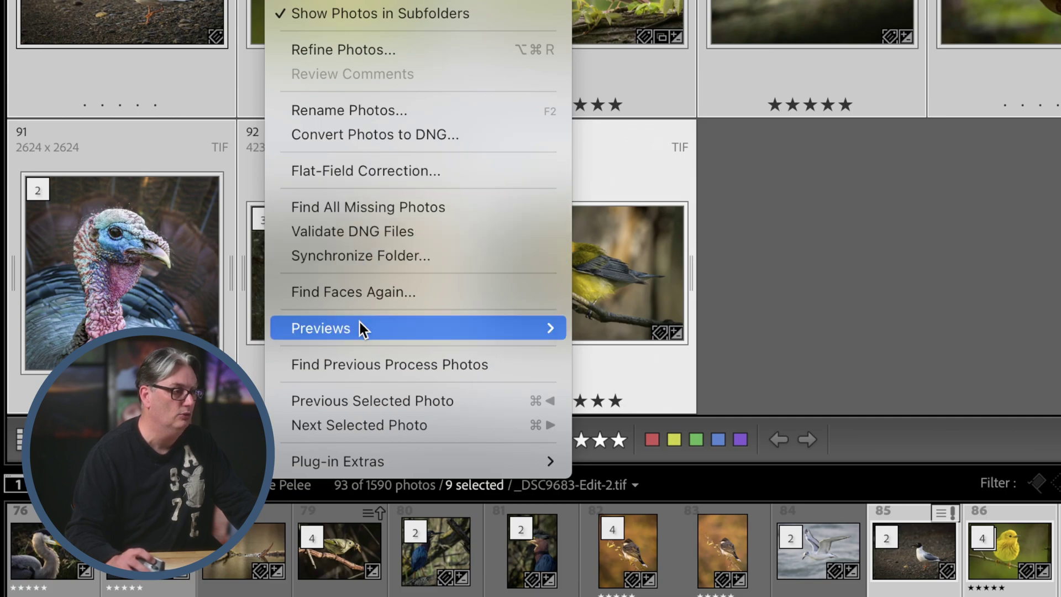
{"action": "mouse_move", "coordinate": [360, 325]}
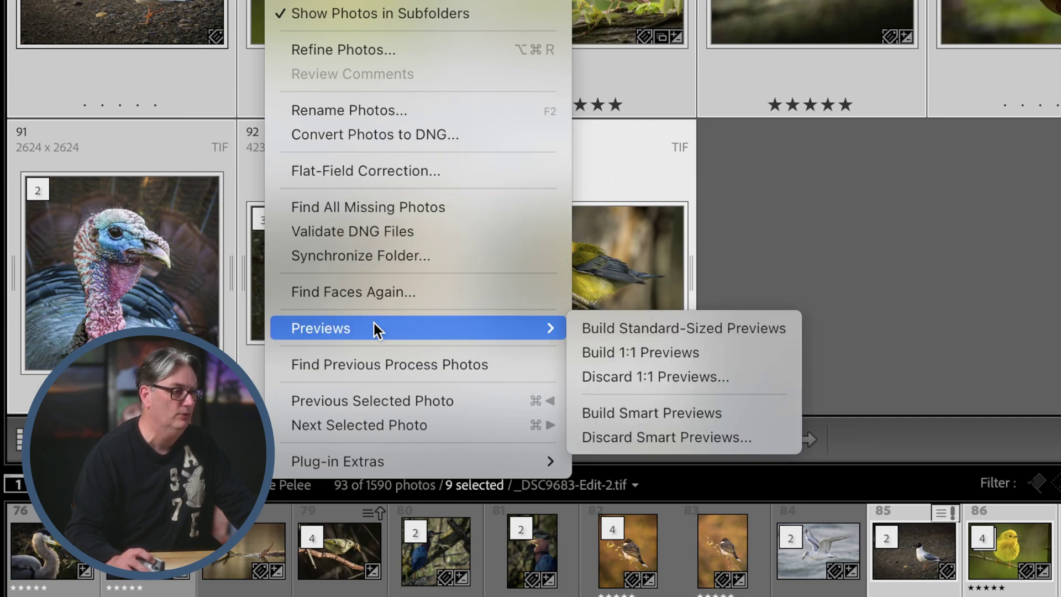
{"action": "left_click", "coordinate": [662, 413]}
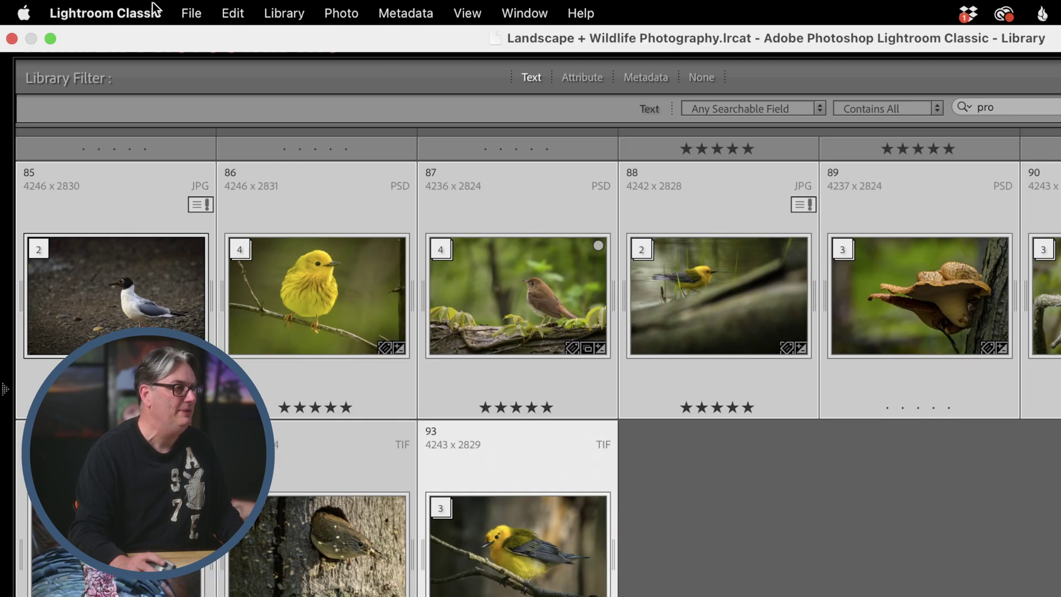
Open the catalog's File Handling settings and check the choices for the standard preview size.
{"action": "left_click", "coordinate": [130, 12]}
{"action": "left_click", "coordinate": [112, 95]}
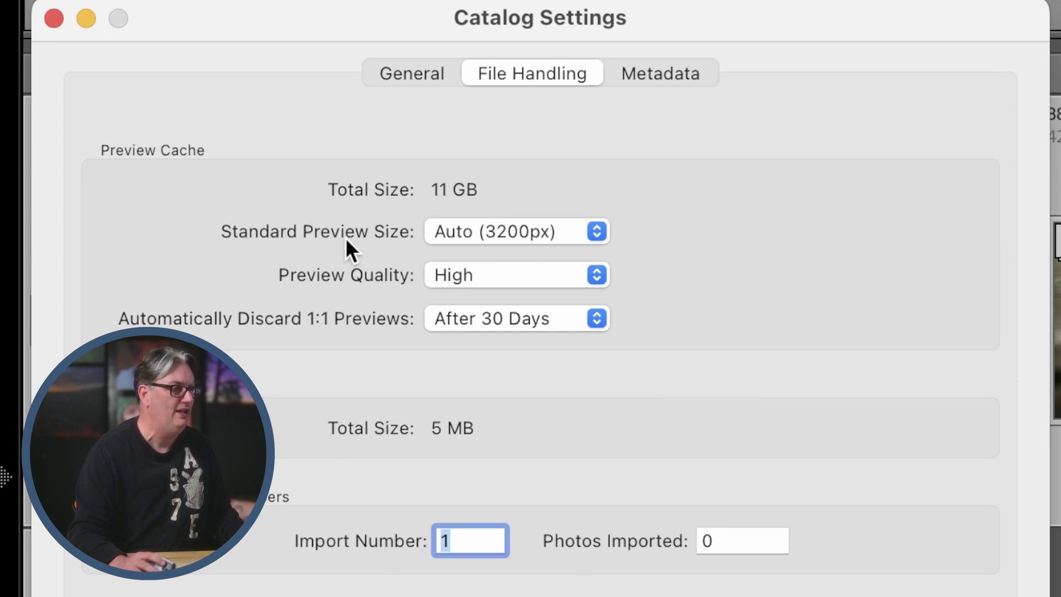
{"action": "left_click", "coordinate": [464, 231]}
{"action": "left_click", "coordinate": [468, 227]}
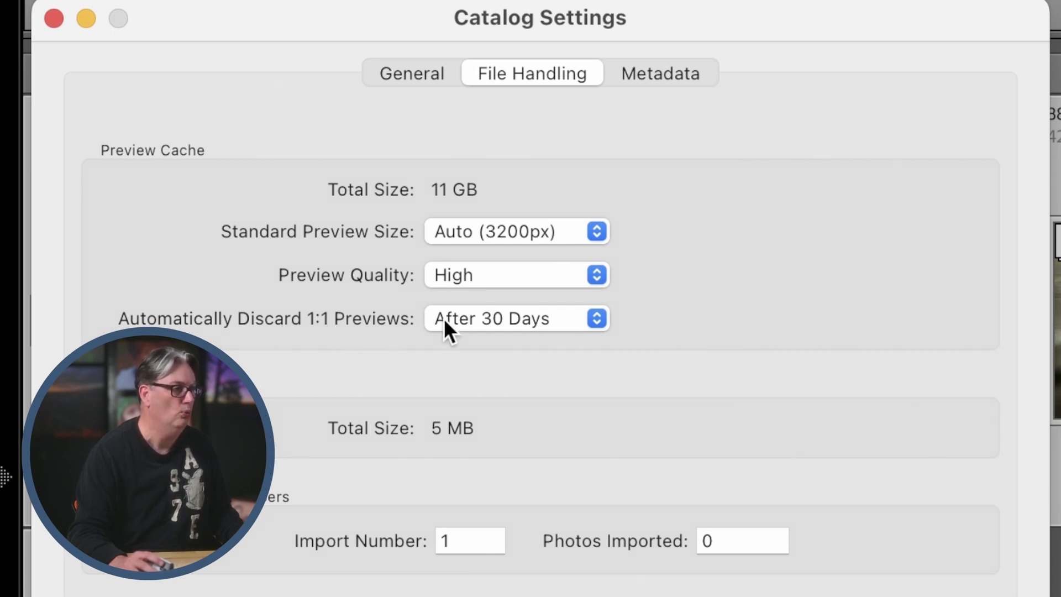
Review the time choices for automatically discarding 1:1 previews without picking a different one.
{"action": "left_click", "coordinate": [495, 323]}
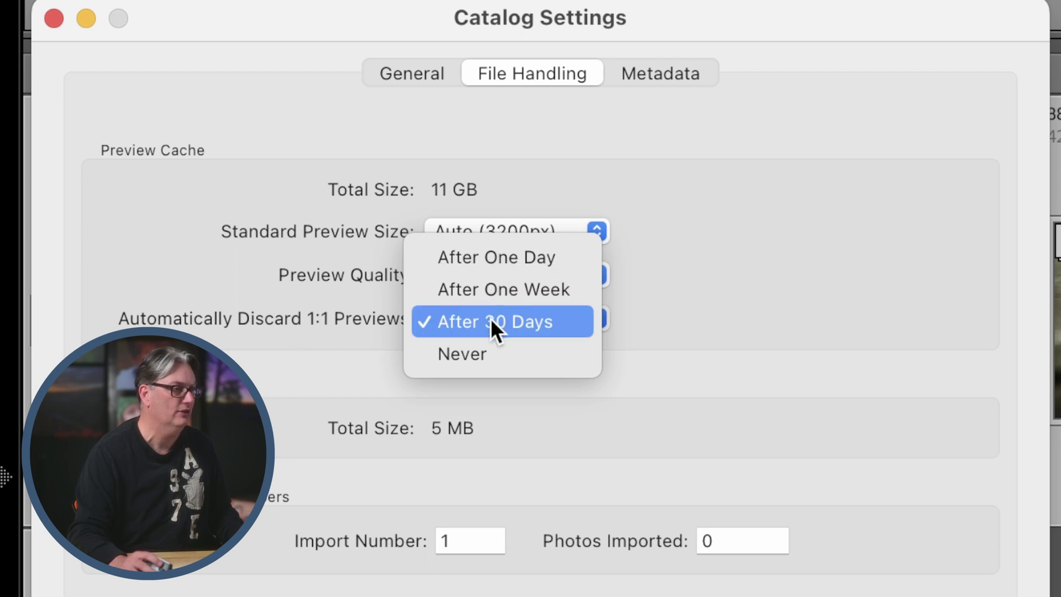
{"action": "left_click", "coordinate": [702, 308]}
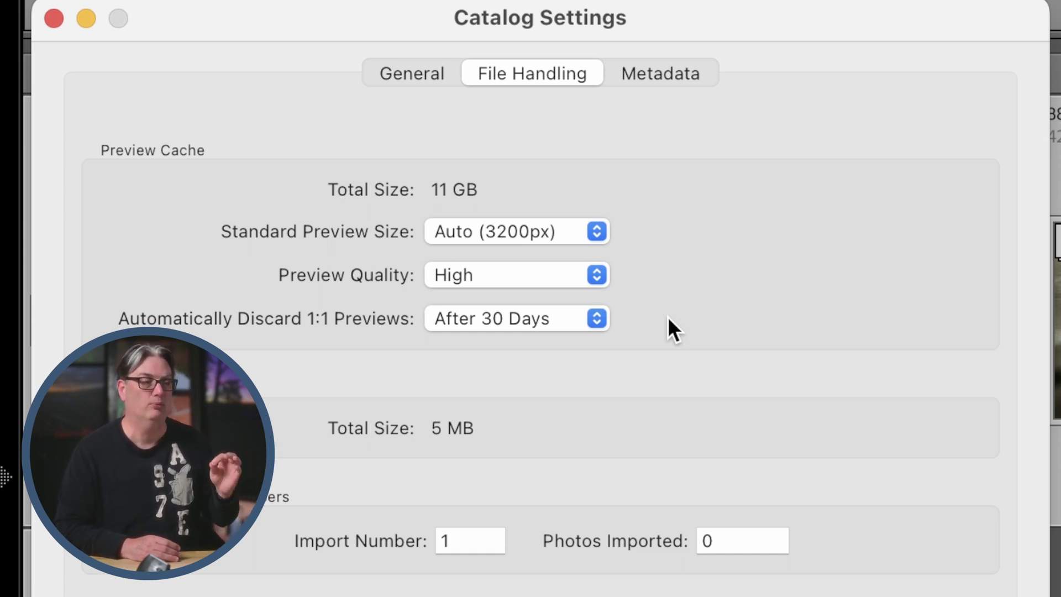
{"action": "left_click", "coordinate": [506, 319]}
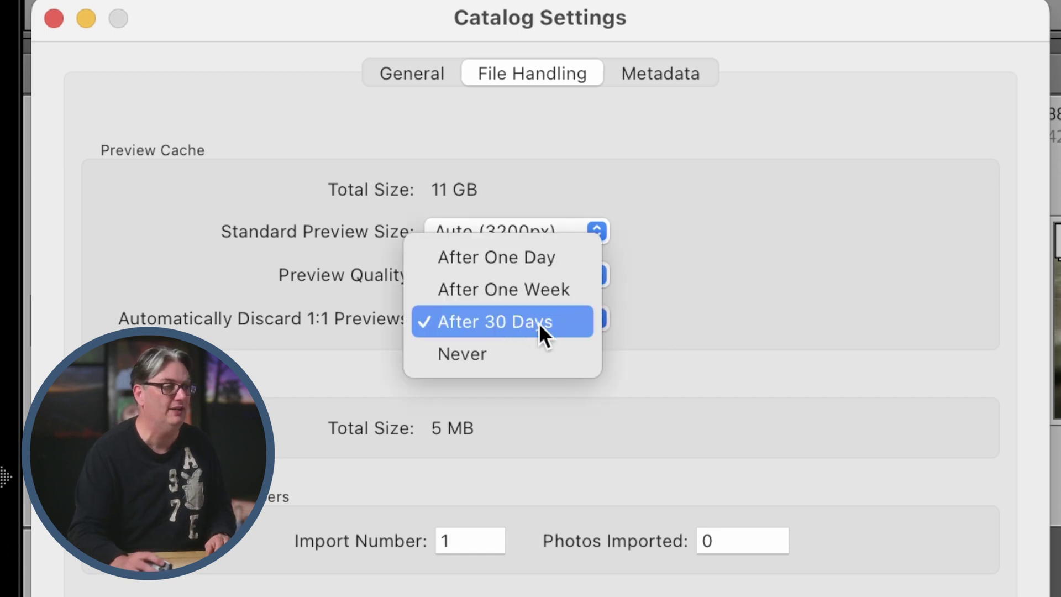
{"action": "left_click", "coordinate": [663, 320]}
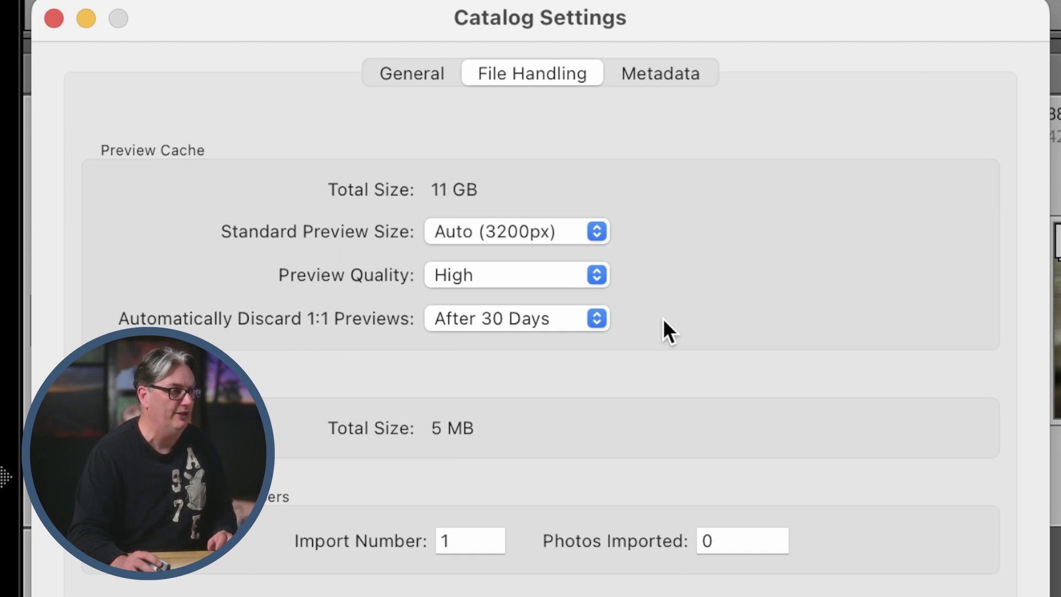
Review the available standard preview sizes and preview quality levels without picking different ones.
{"action": "left_click", "coordinate": [484, 234]}
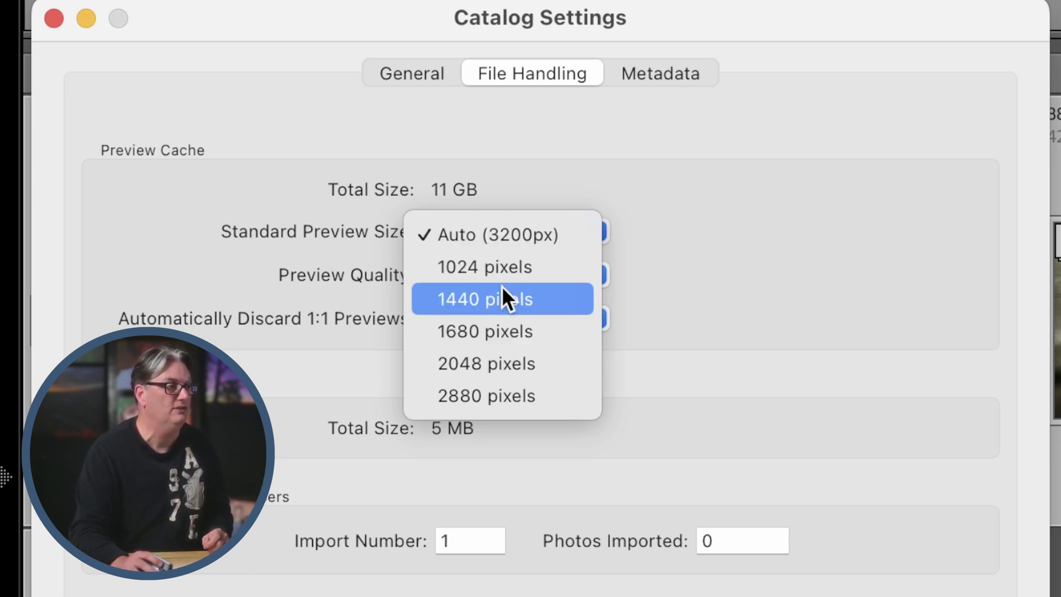
{"action": "left_click", "coordinate": [761, 216]}
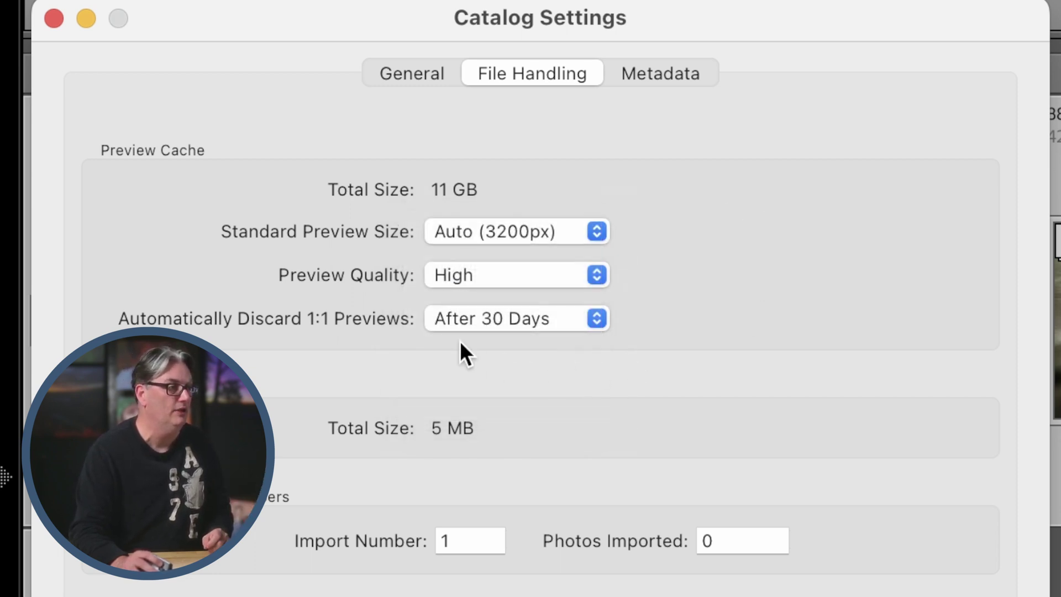
{"action": "left_click", "coordinate": [485, 269]}
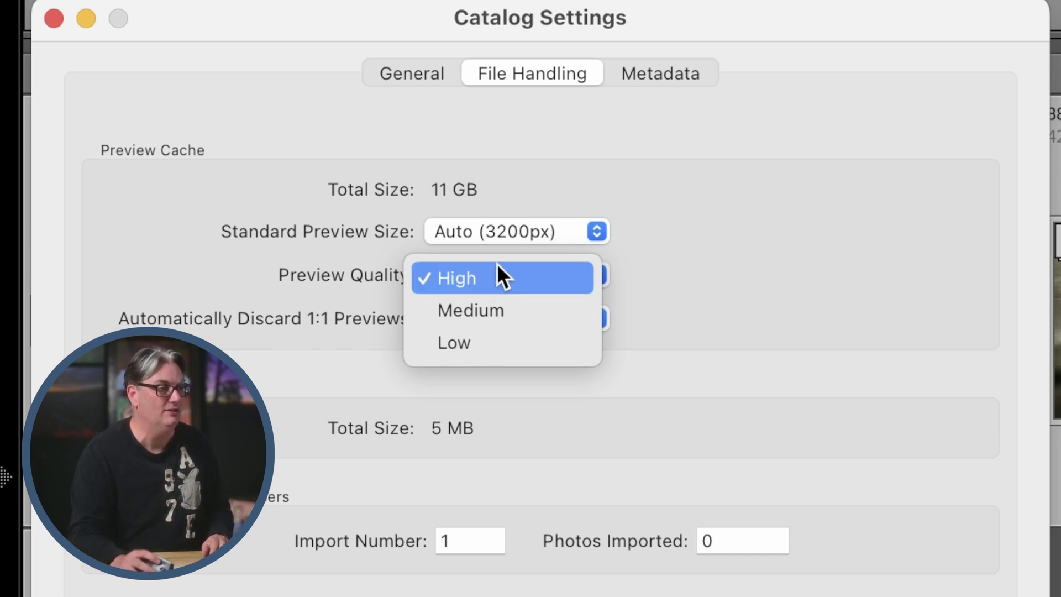
{"action": "left_click", "coordinate": [535, 226]}
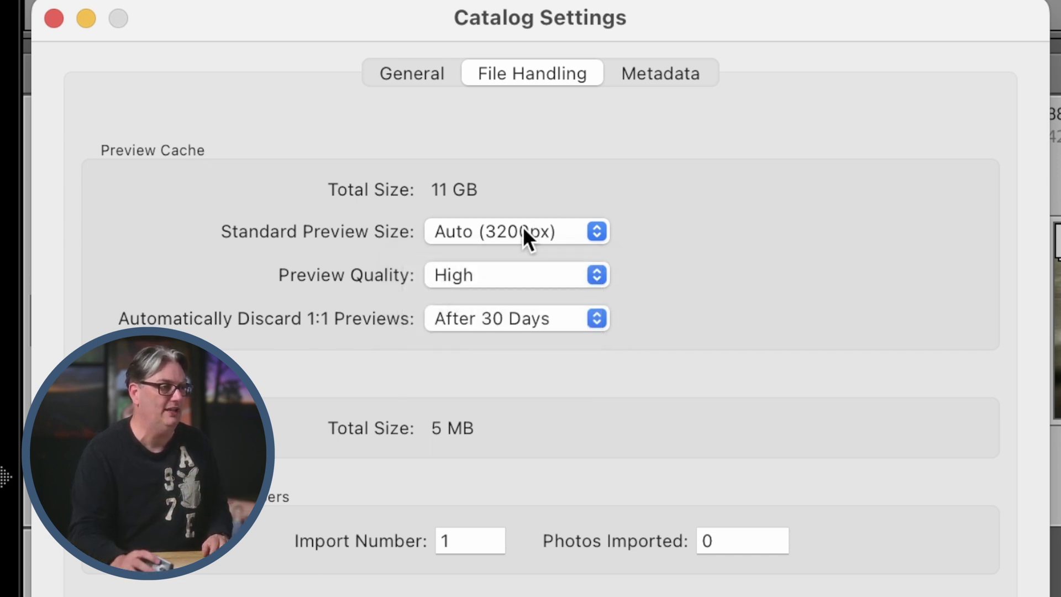
{"action": "left_click", "coordinate": [485, 232]}
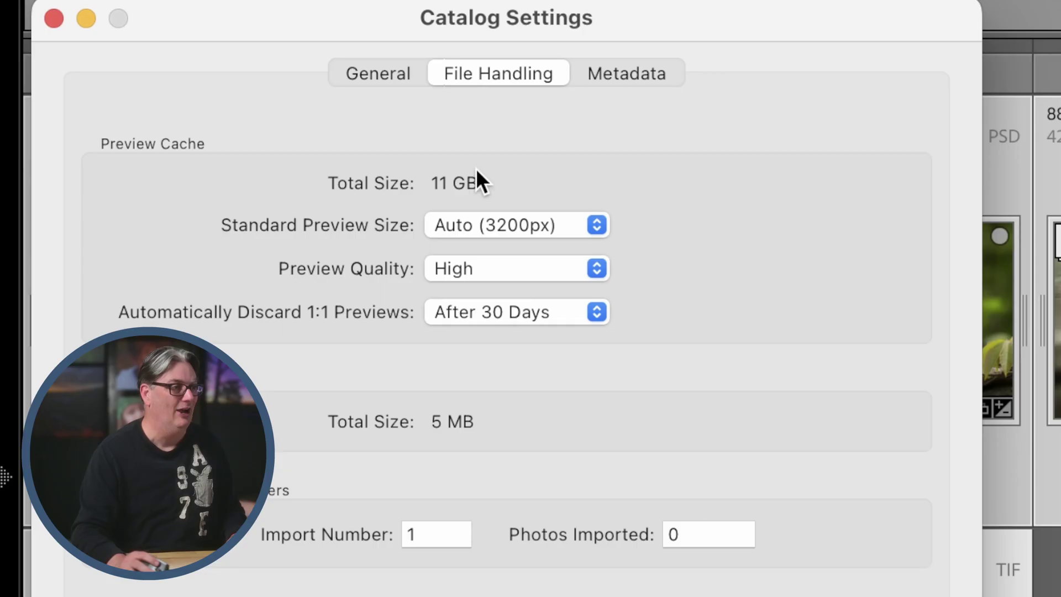
In the catalog's metadata settings, switch automatic writing of changes into XMP off and back on.
{"action": "left_click", "coordinate": [629, 71]}
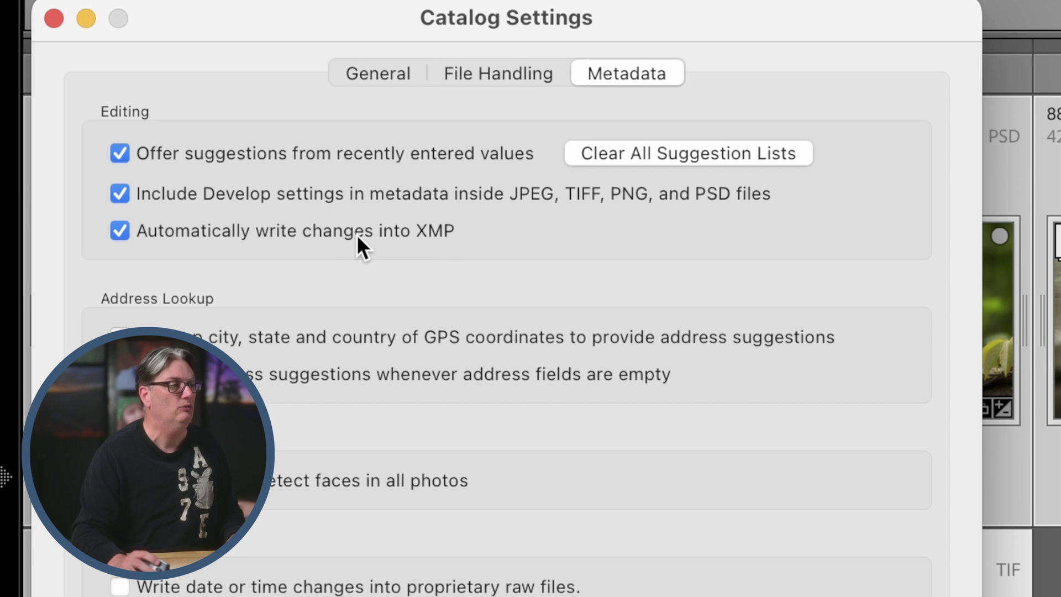
{"action": "left_click", "coordinate": [122, 230]}
{"action": "left_click", "coordinate": [121, 230]}
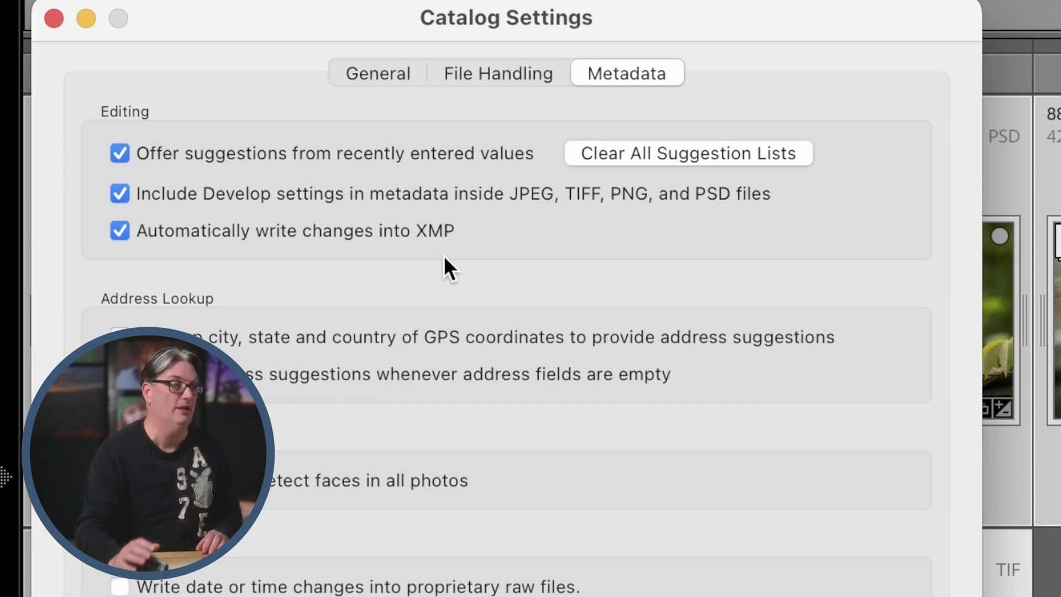
{"action": "left_click", "coordinate": [354, 230]}
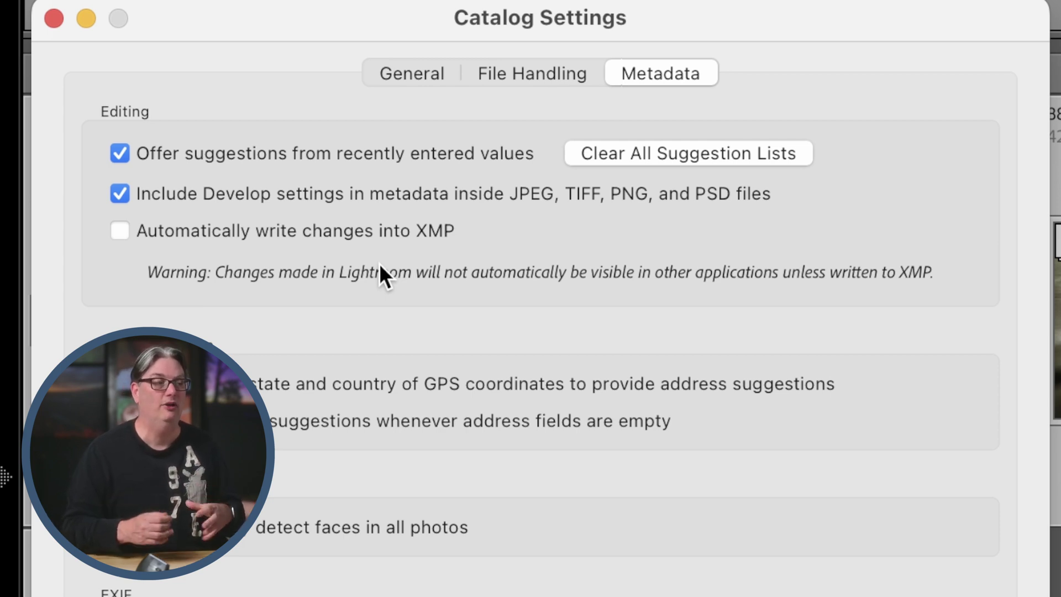
{"action": "left_click", "coordinate": [294, 219]}
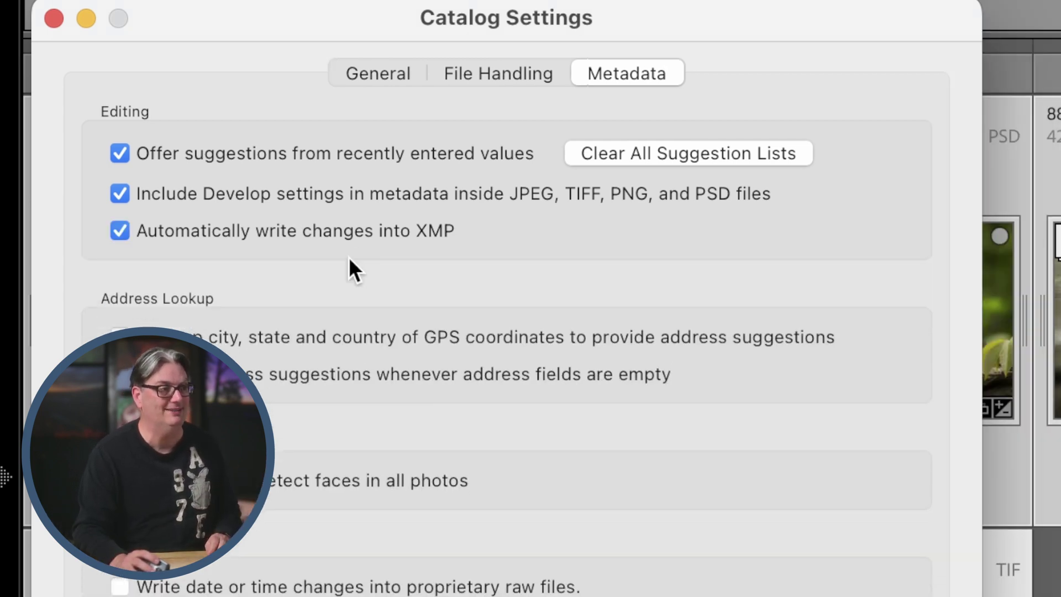
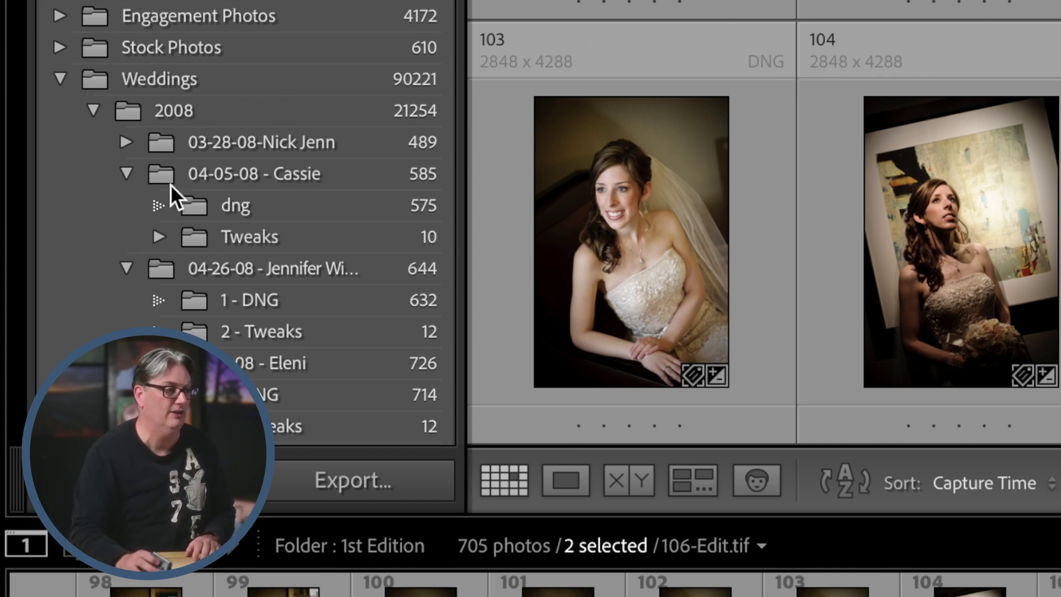
Collapse the 2008 folder inside the Weddings folder.
{"action": "left_click", "coordinate": [94, 109]}
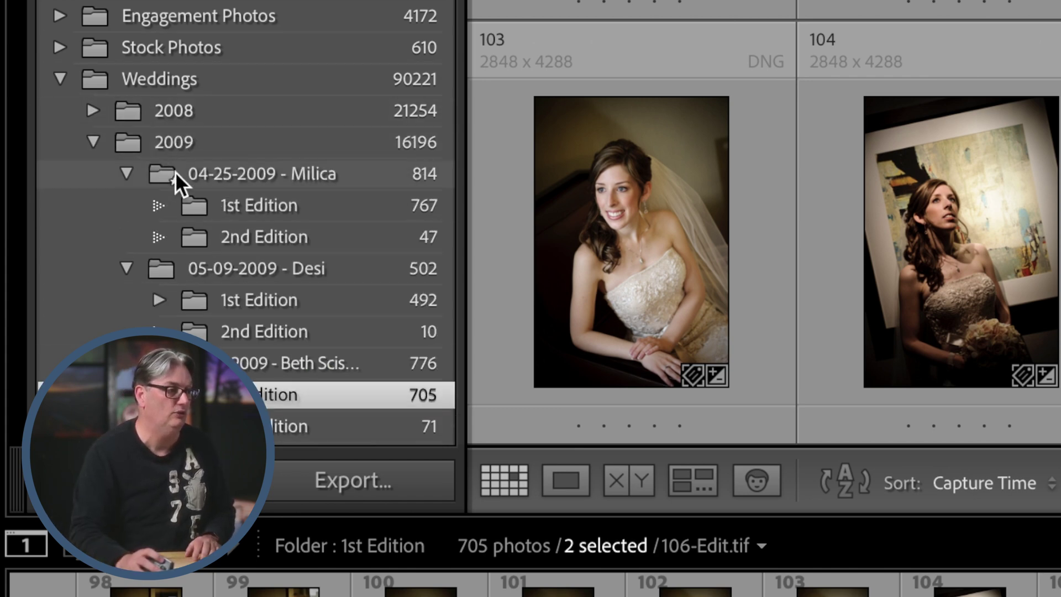